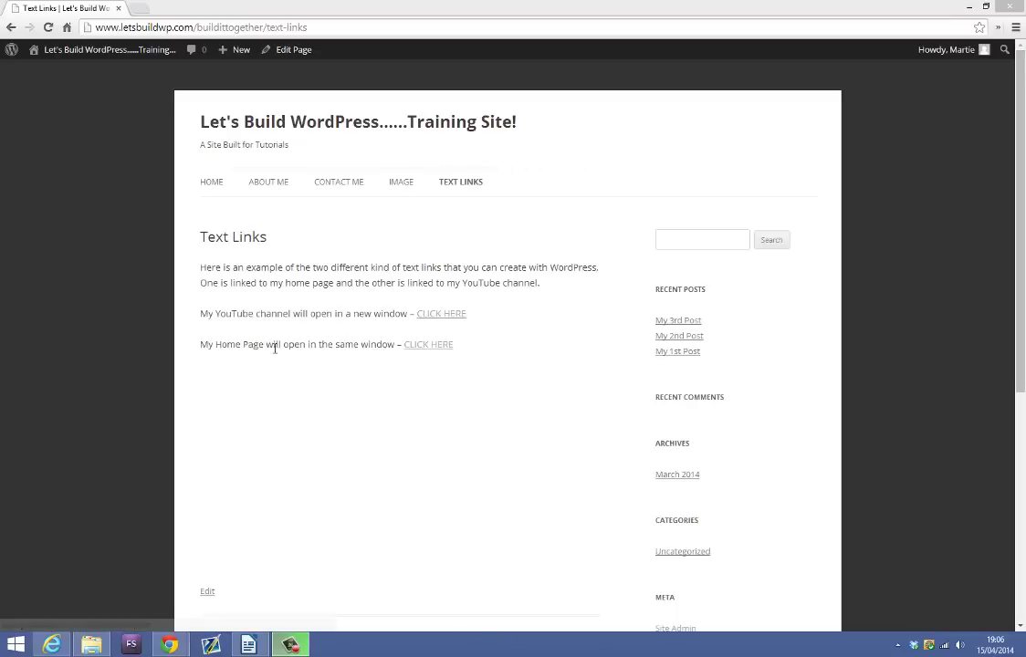
- Test the YouTube CLICK HERE link, close its tab, then follow the Home Page link
left_click(445, 316)
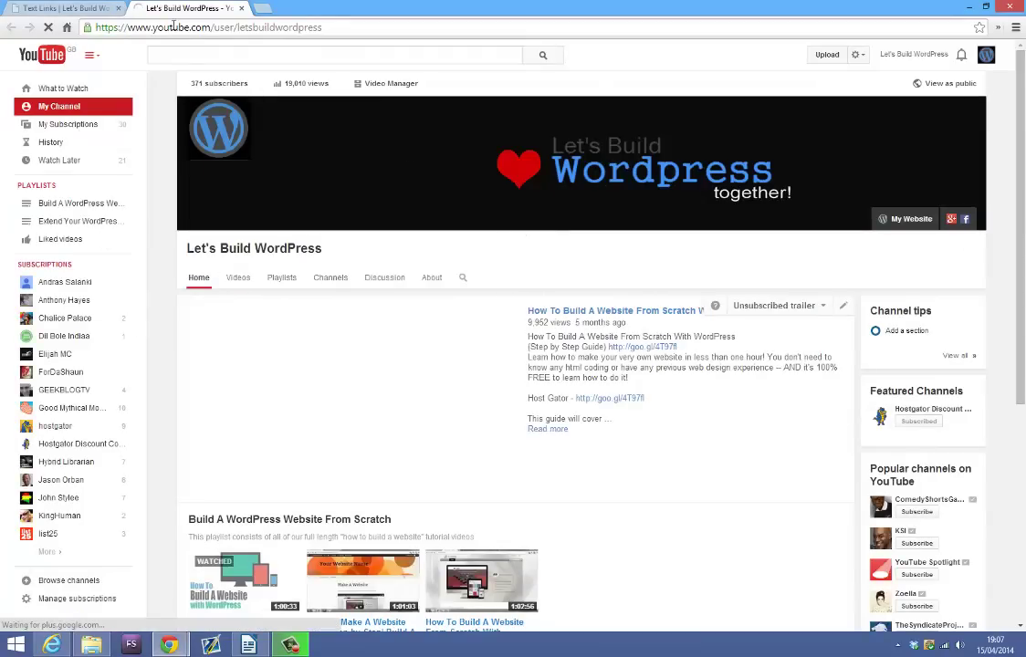
left_click(52, 10)
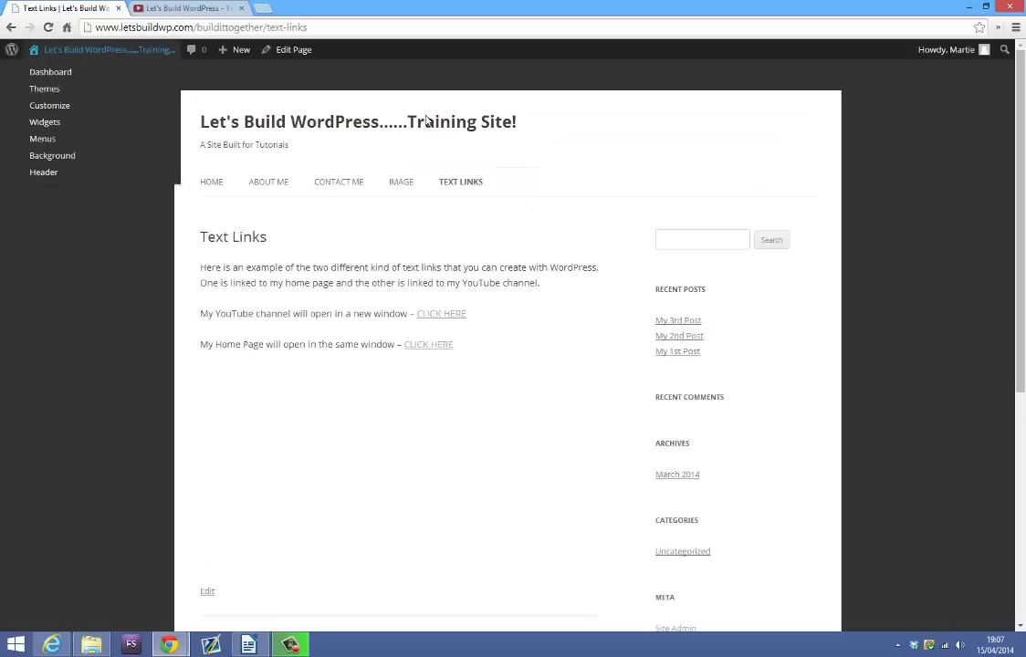
left_click(182, 8)
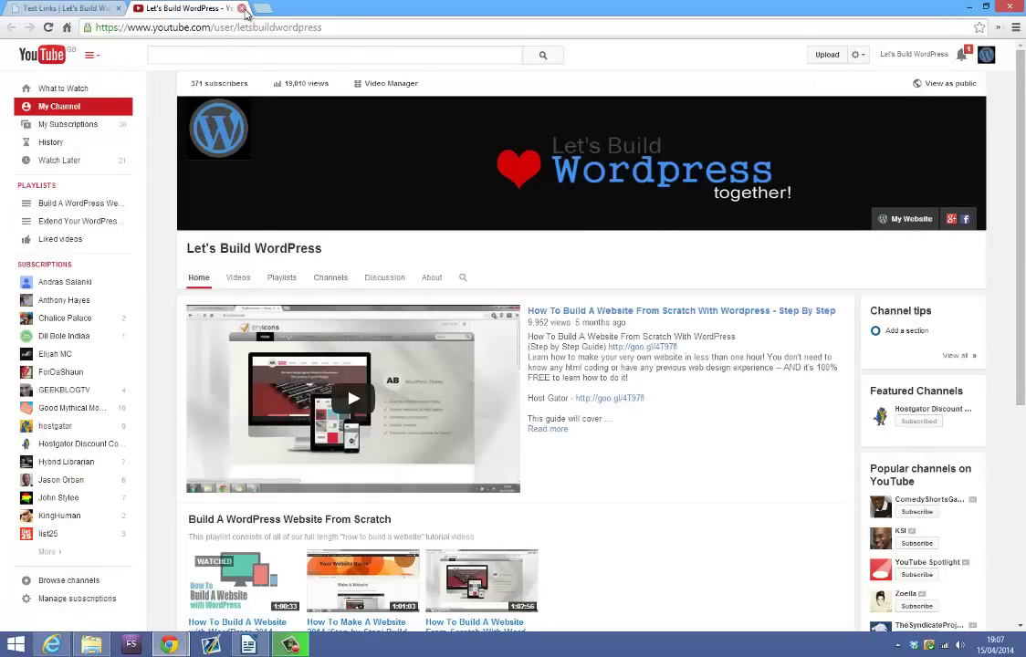
left_click(240, 8)
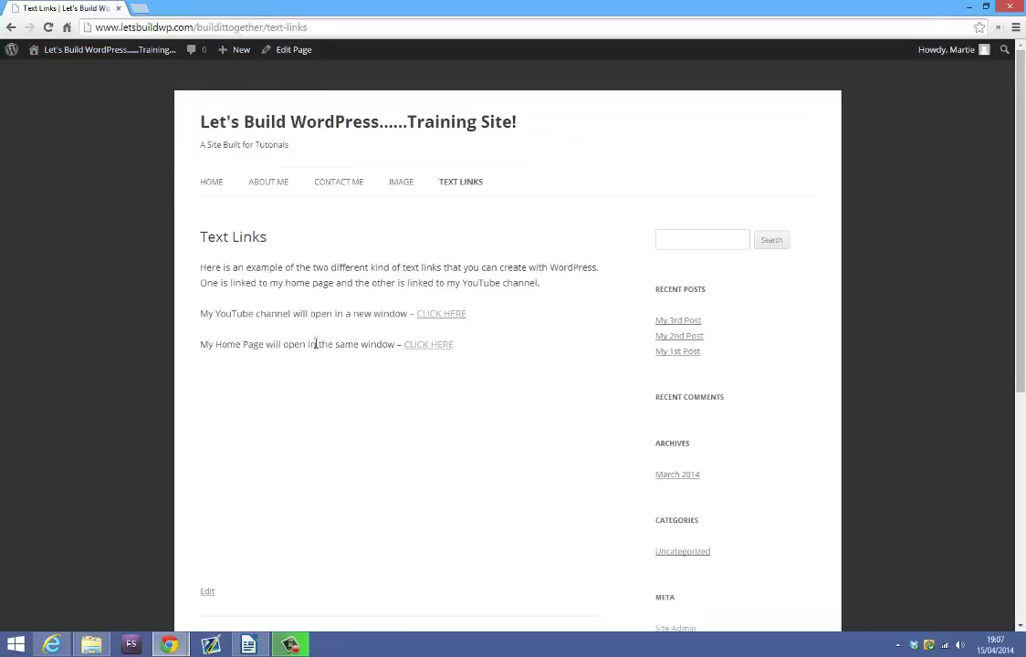
left_click(430, 350)
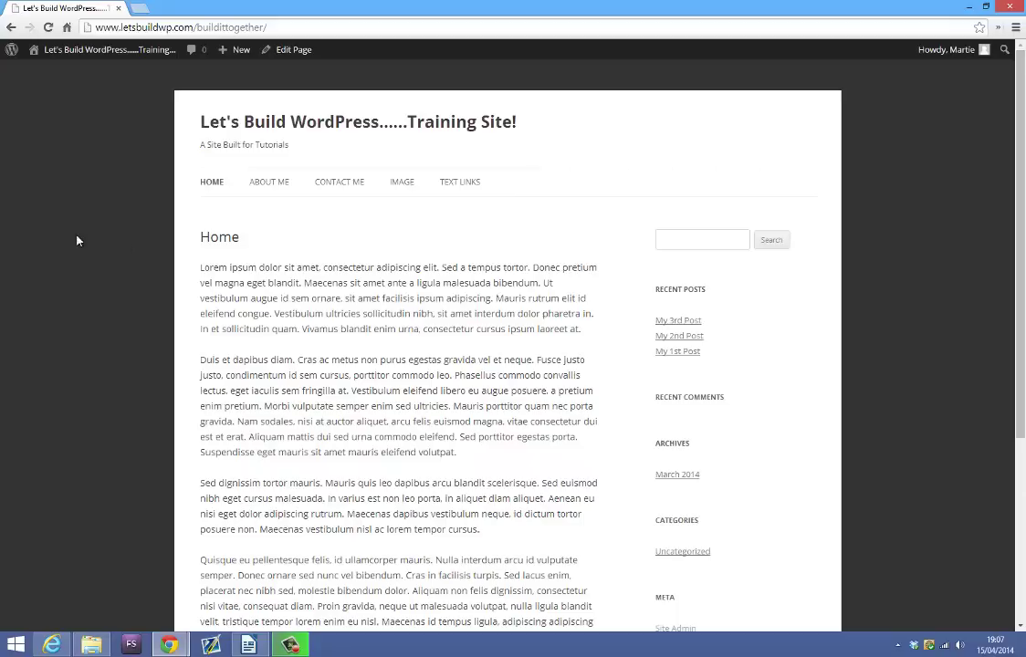
- Edit the Text Links page, adding lines 'Clickable link (new window)' and 'Clickable link (same window)'
left_click(461, 183)
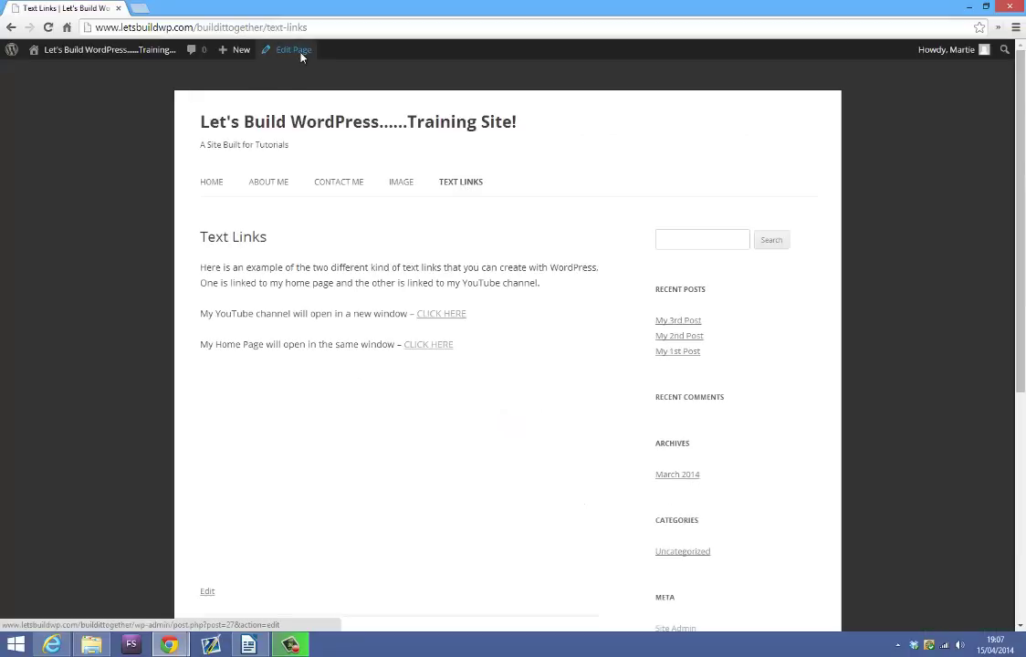
left_click(274, 49)
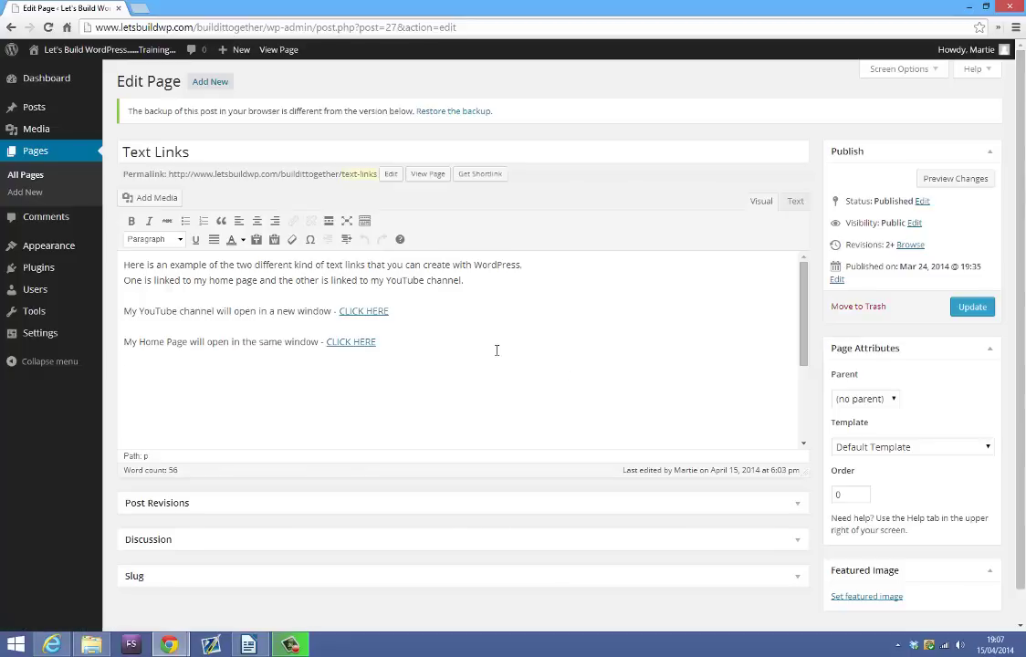
key("Return")
type("Clic")
type("kable ")
type("li")
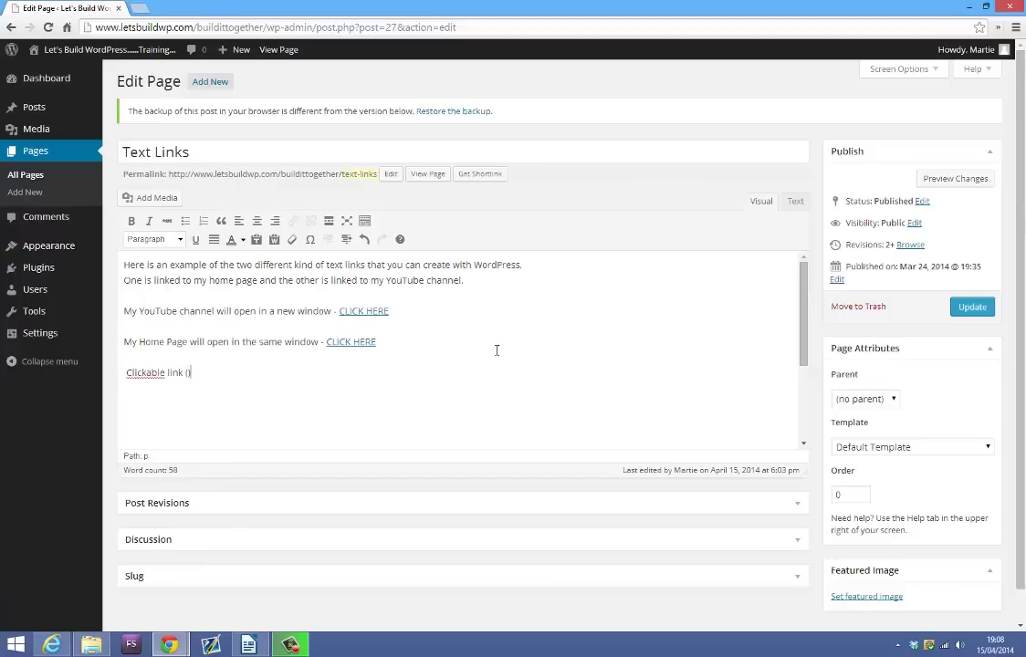
type("nk (new w")
type("indow")
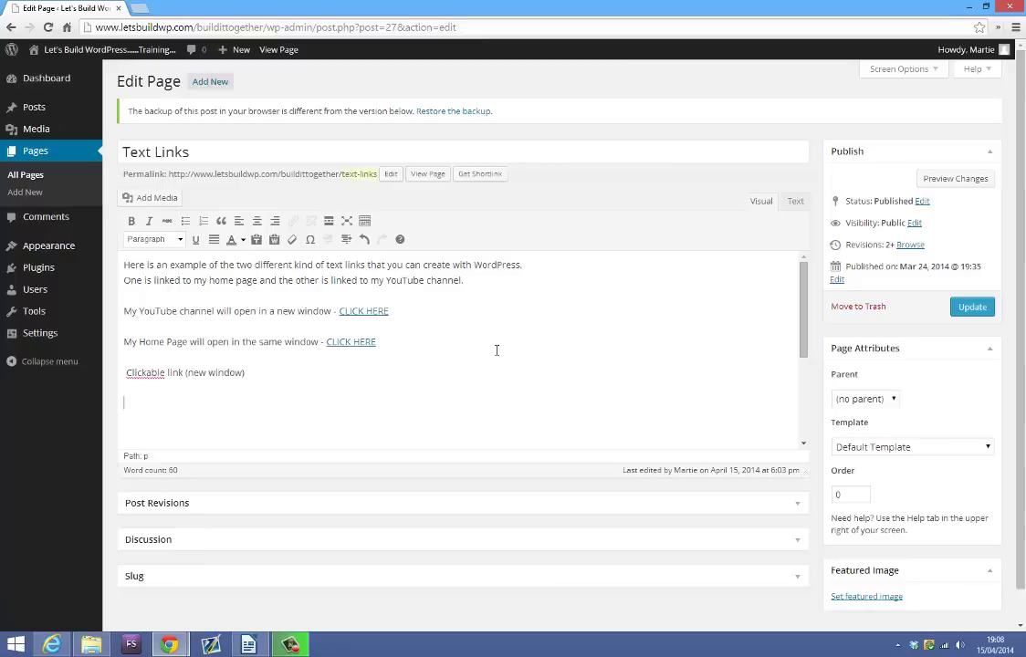
key("Return")
type("Clickable link (")
type("sam")
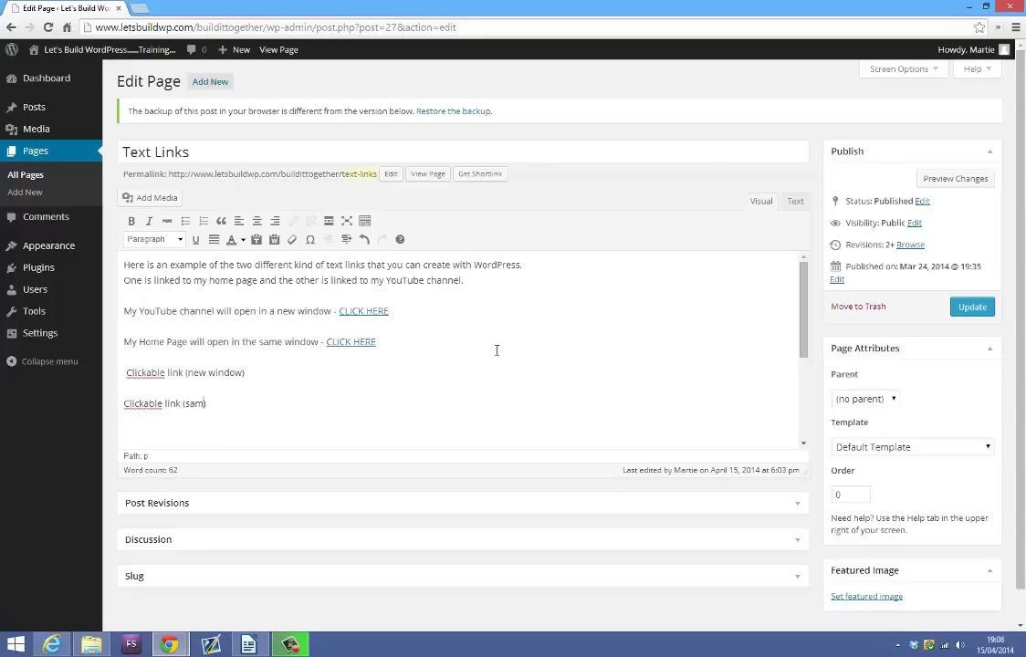
type("e window")
left_click_drag(183, 372, 119, 374)
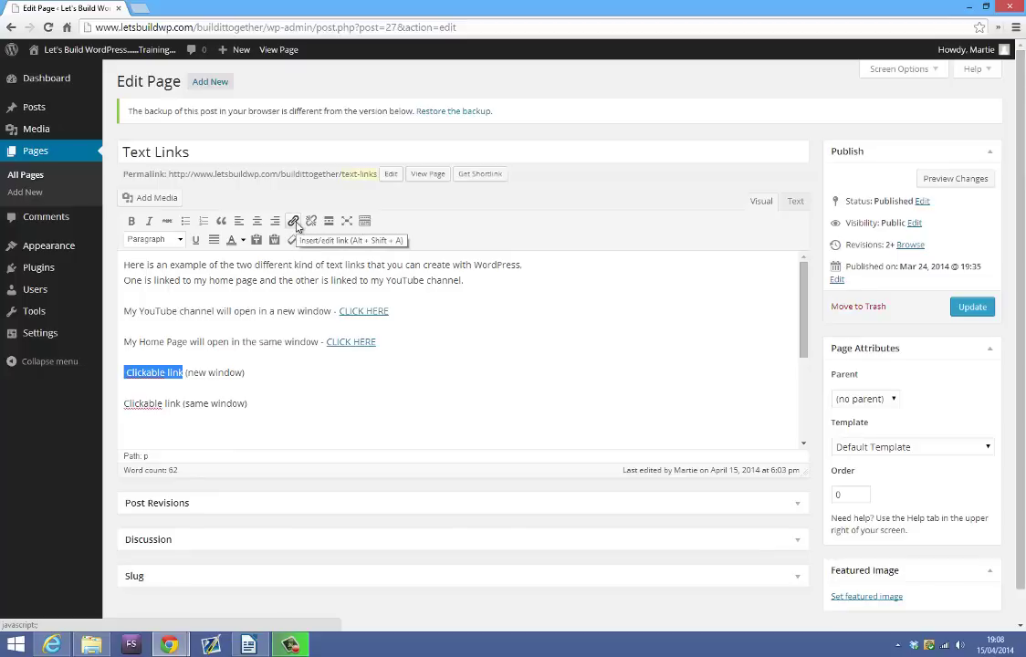
left_click(294, 222)
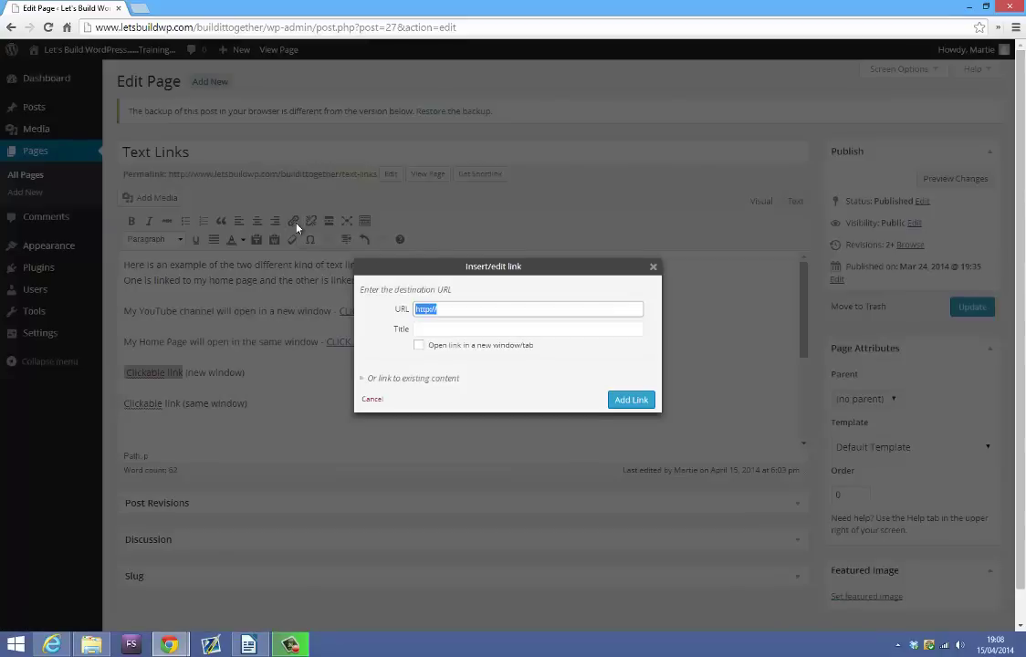
left_click(462, 314)
type("w.youtu")
type("be.com")
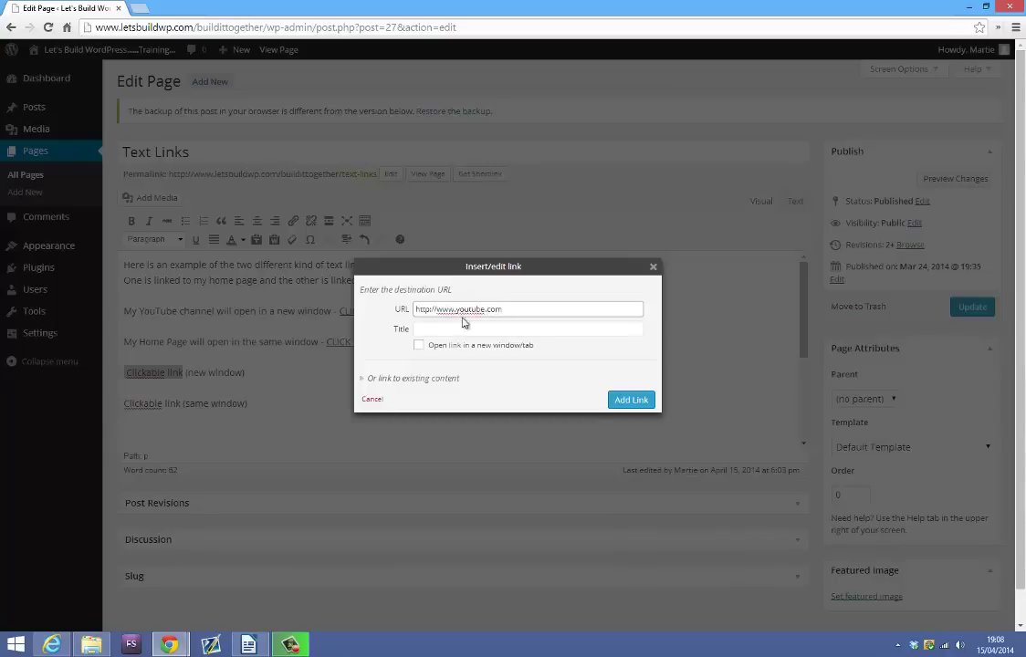
left_click(447, 333)
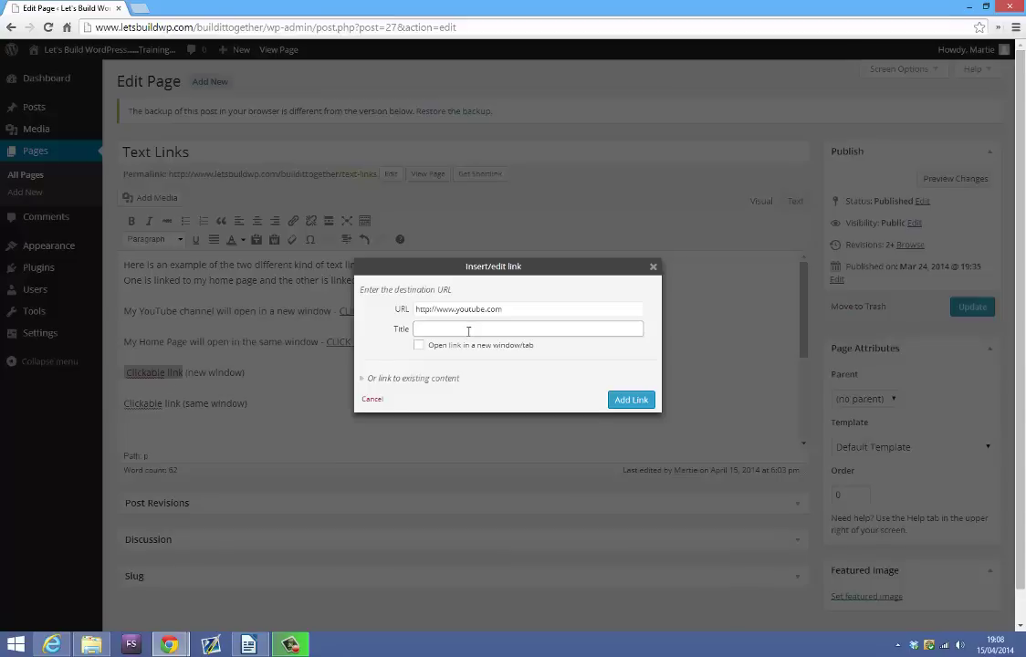
type("YouTube")
left_click(420, 346)
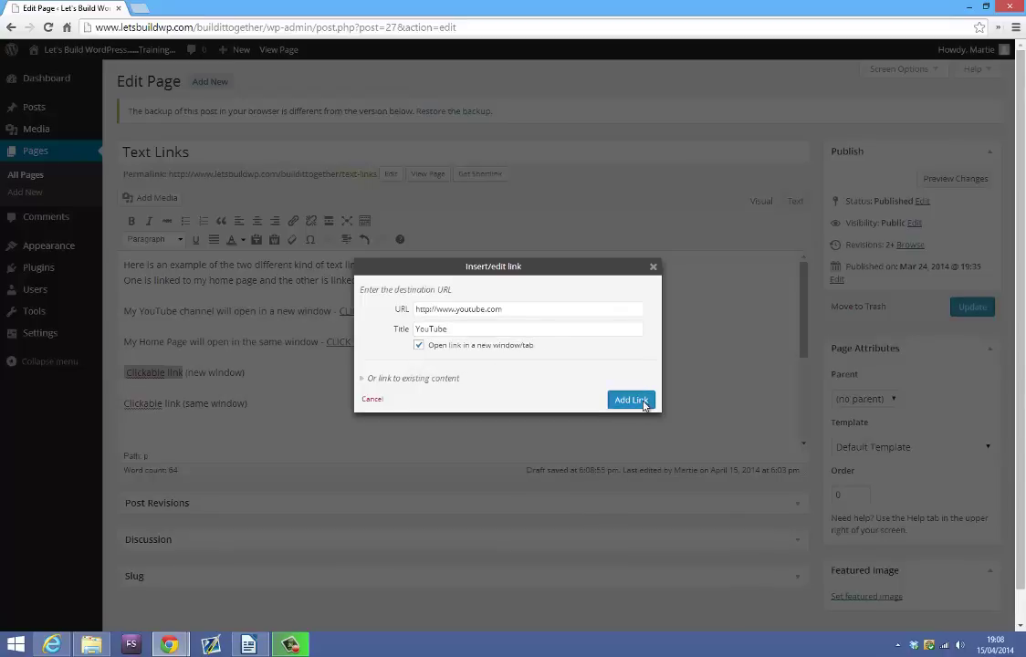
left_click(631, 400)
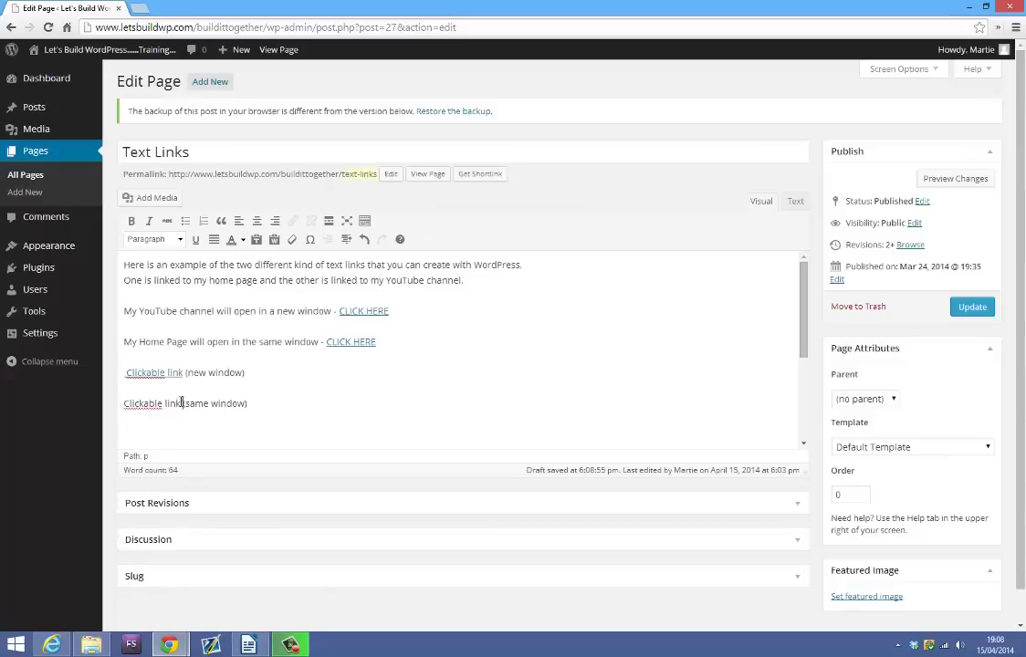
- Link the second line's 'Clickable link' to the existing Contact Me page, opening in the same window
left_click_drag(181, 403, 123, 403)
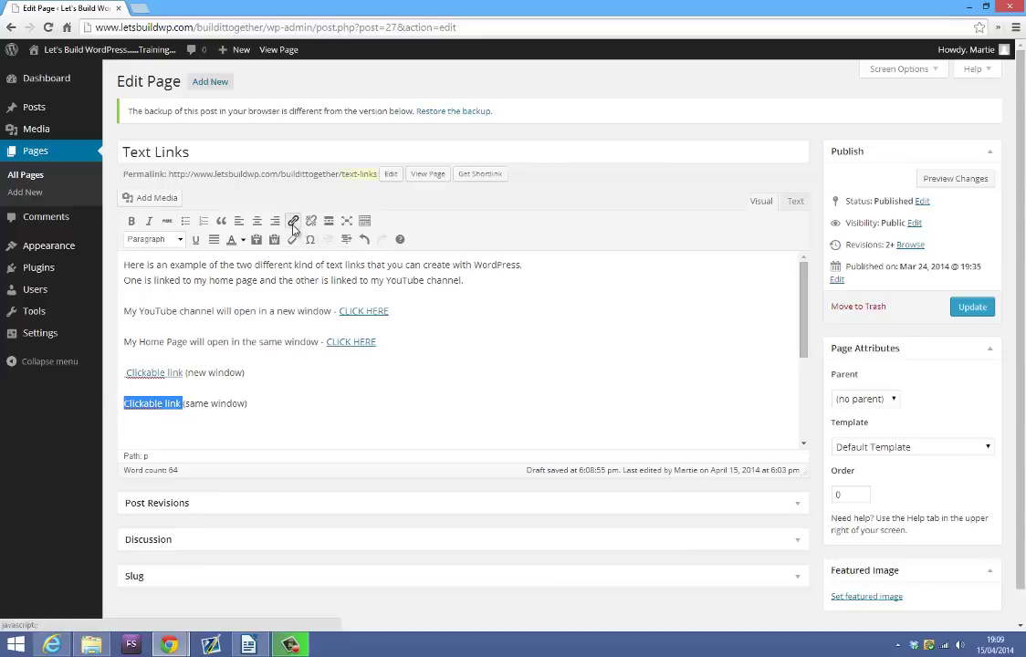
left_click(292, 224)
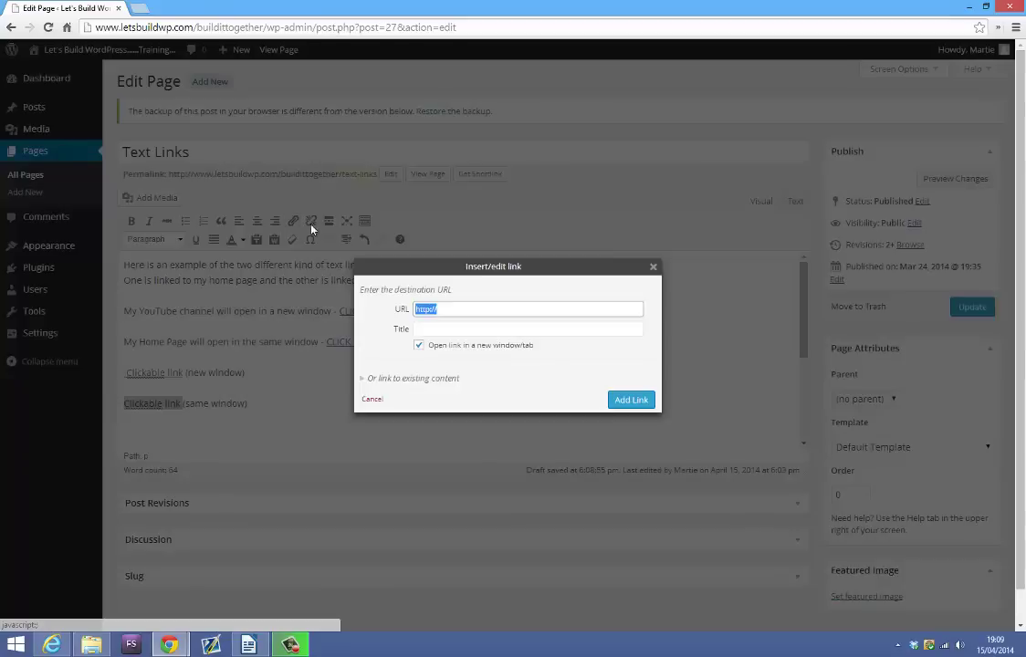
left_click(455, 311)
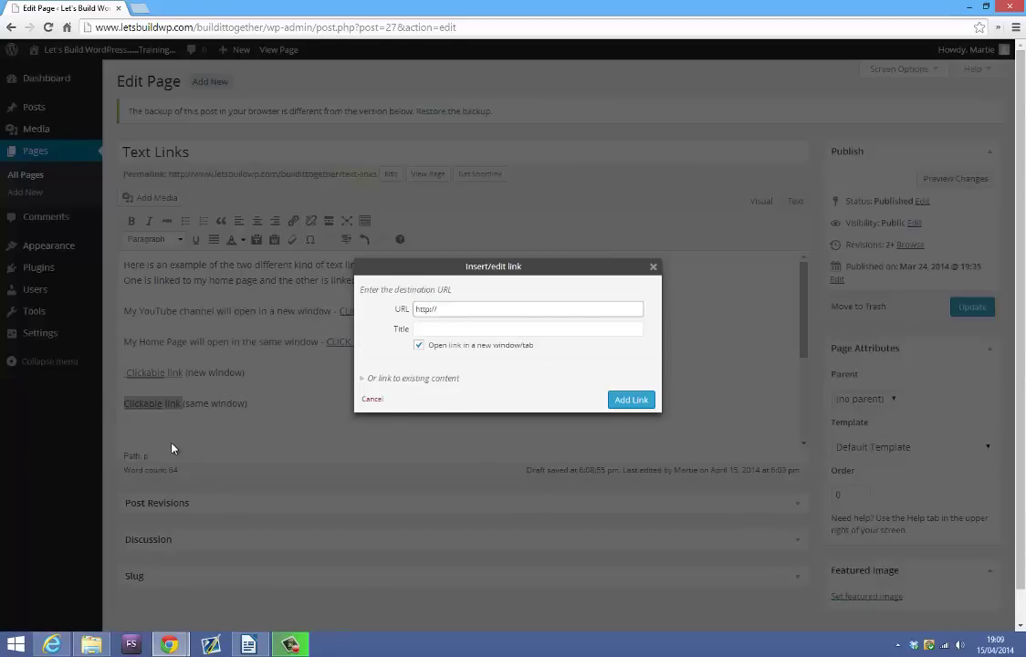
left_click(371, 379)
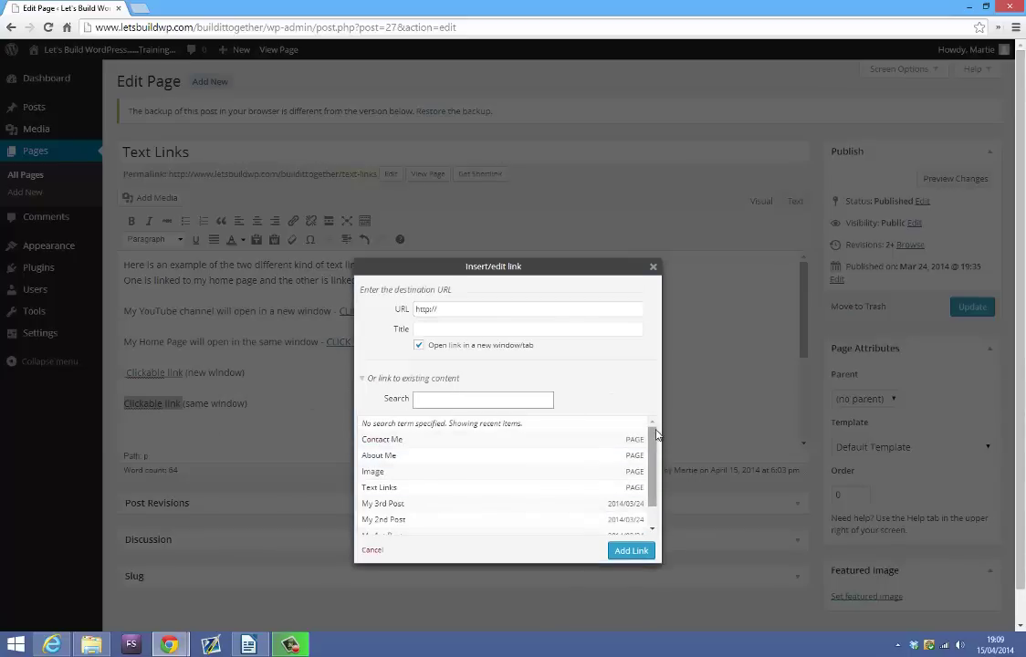
mouse_move(653, 430)
left_mouse_down()
mouse_move(657, 476)
mouse_move(649, 424)
left_mouse_up()
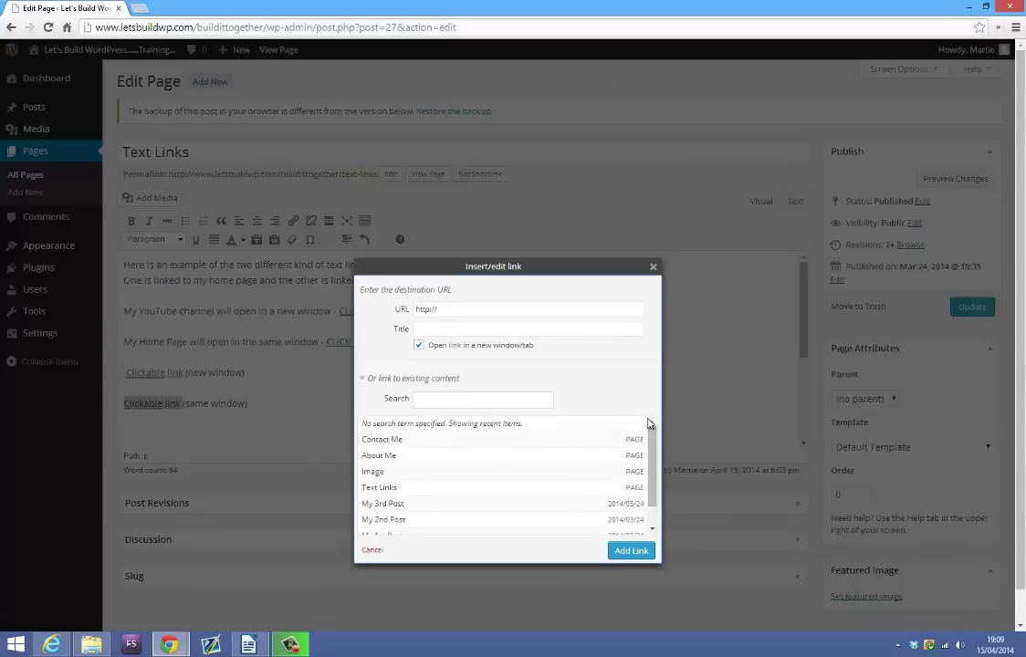
left_click(393, 438)
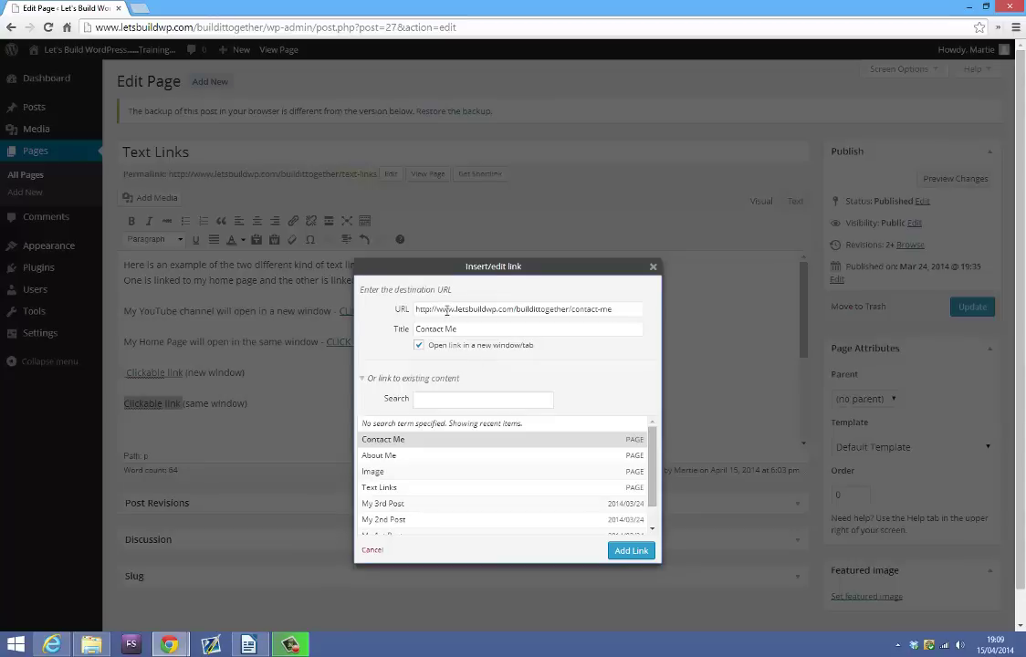
left_click_drag(446, 310, 599, 314)
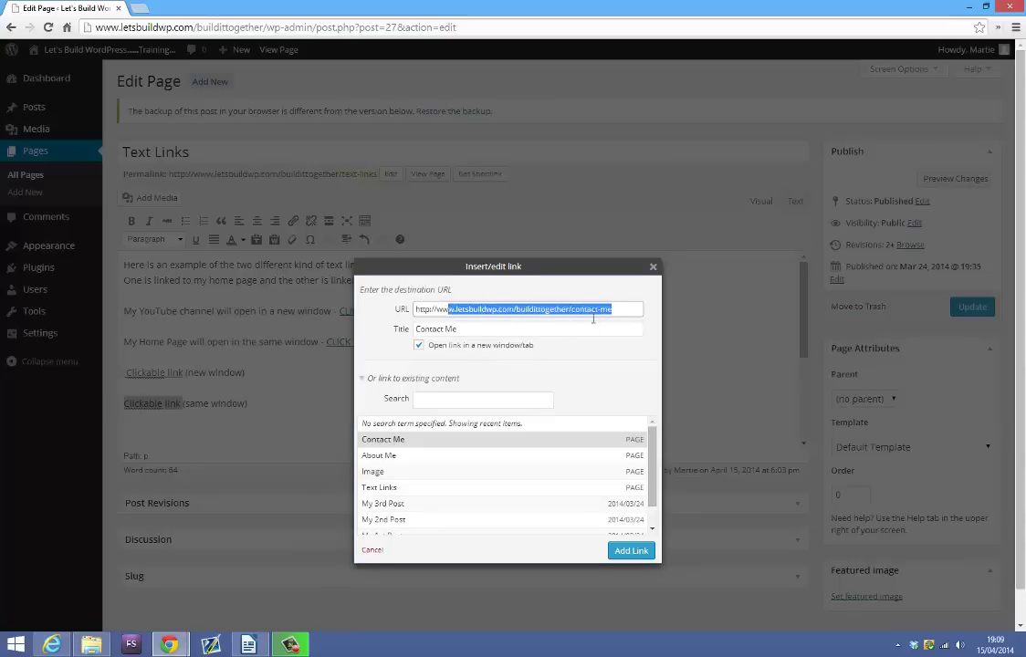
left_click(458, 329)
left_click(401, 330)
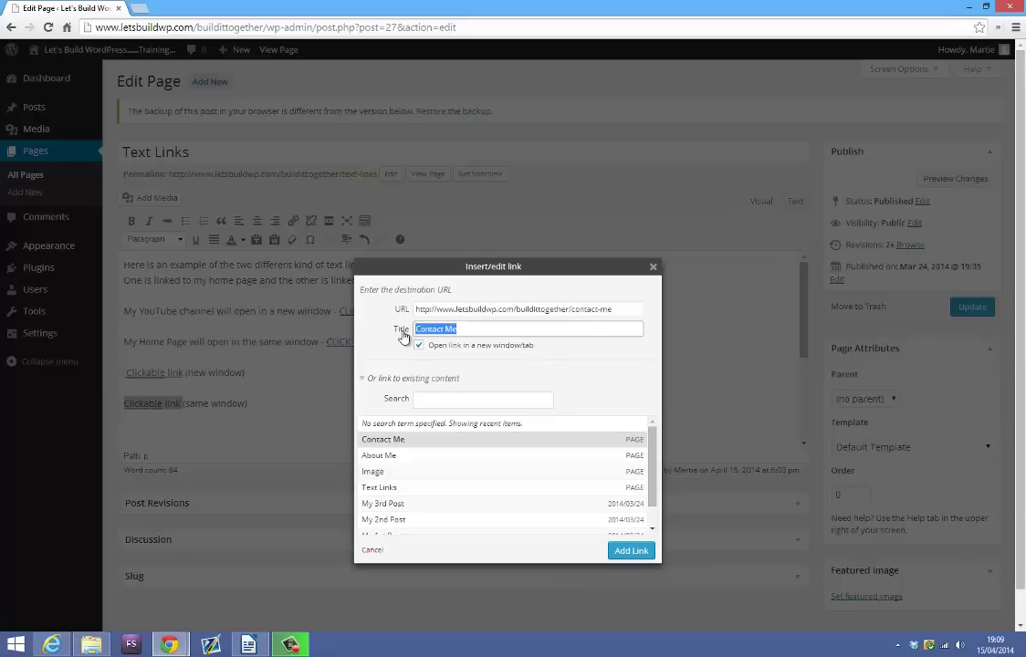
left_click(515, 366)
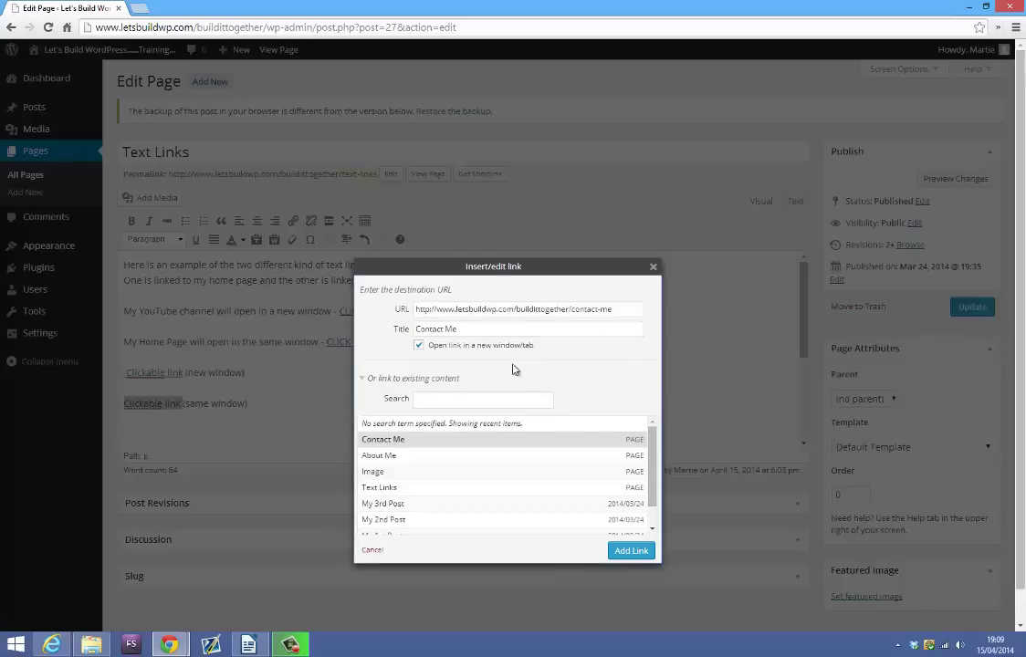
left_click(418, 347)
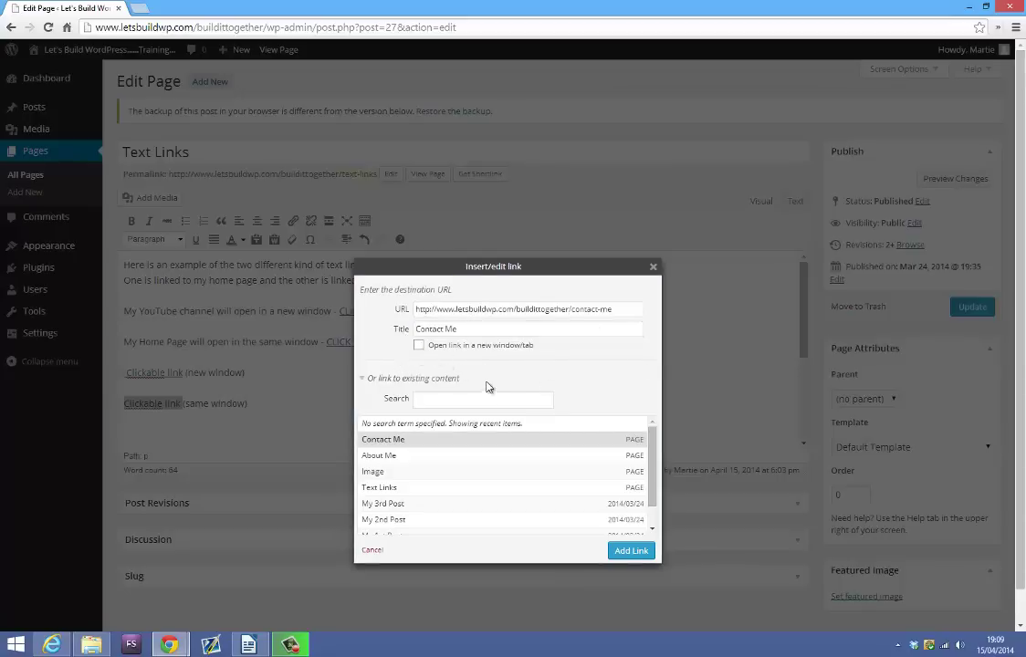
left_click(632, 550)
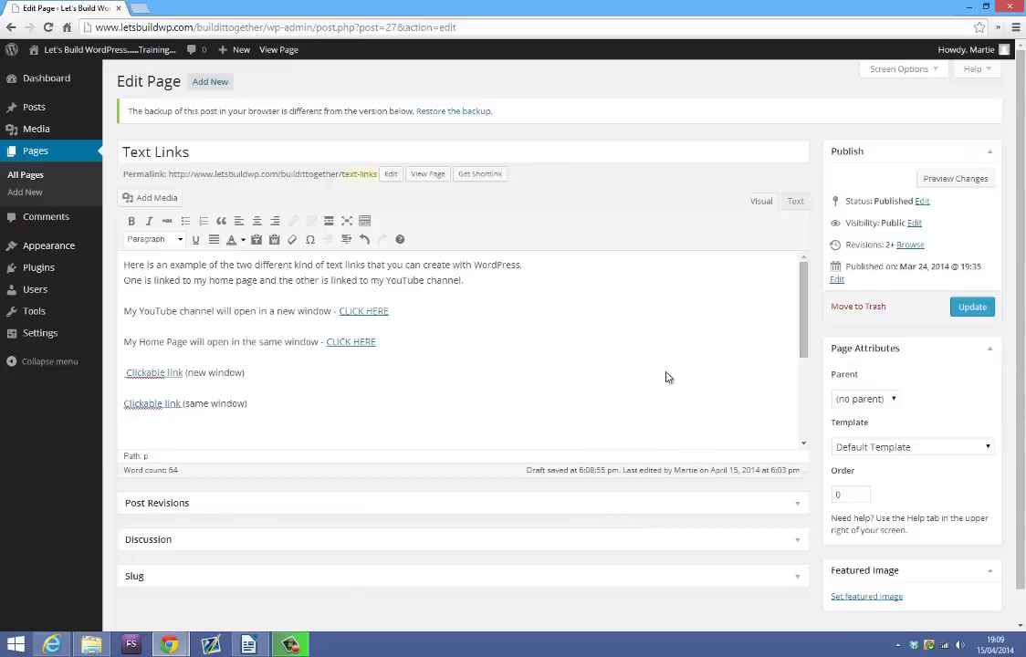
- Update and view the page, then test the YouTube link and the Contact Me link
left_click(974, 307)
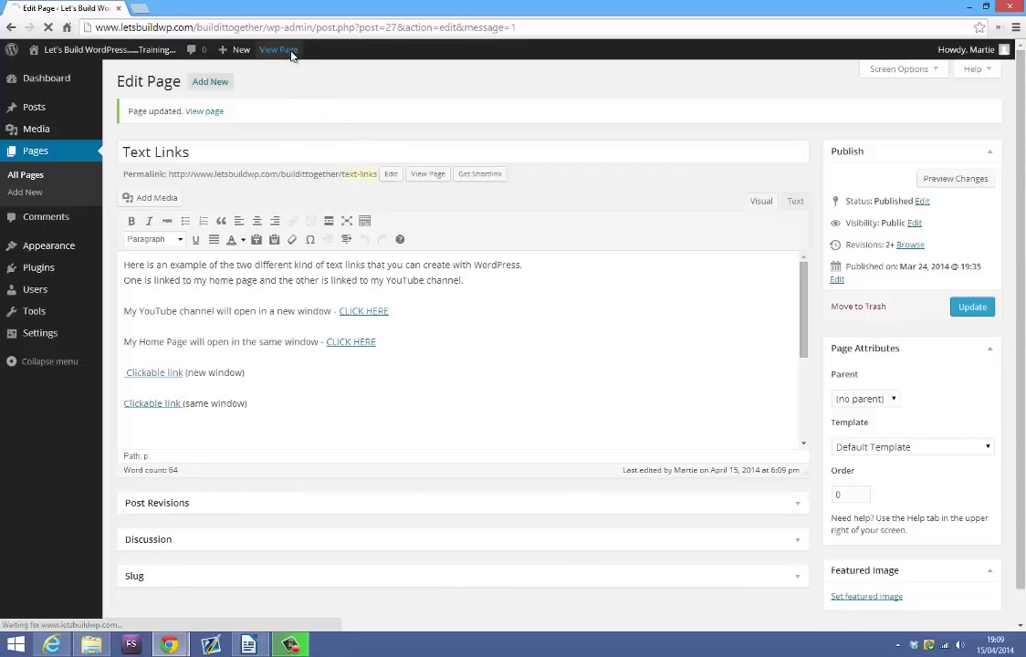
left_click(291, 53)
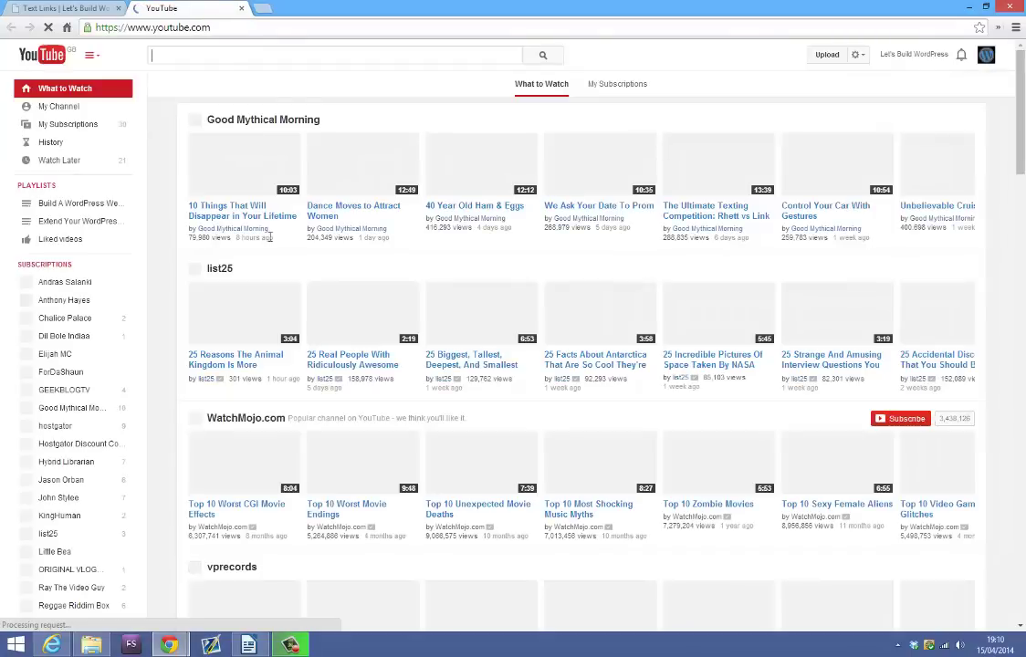
left_click(242, 8)
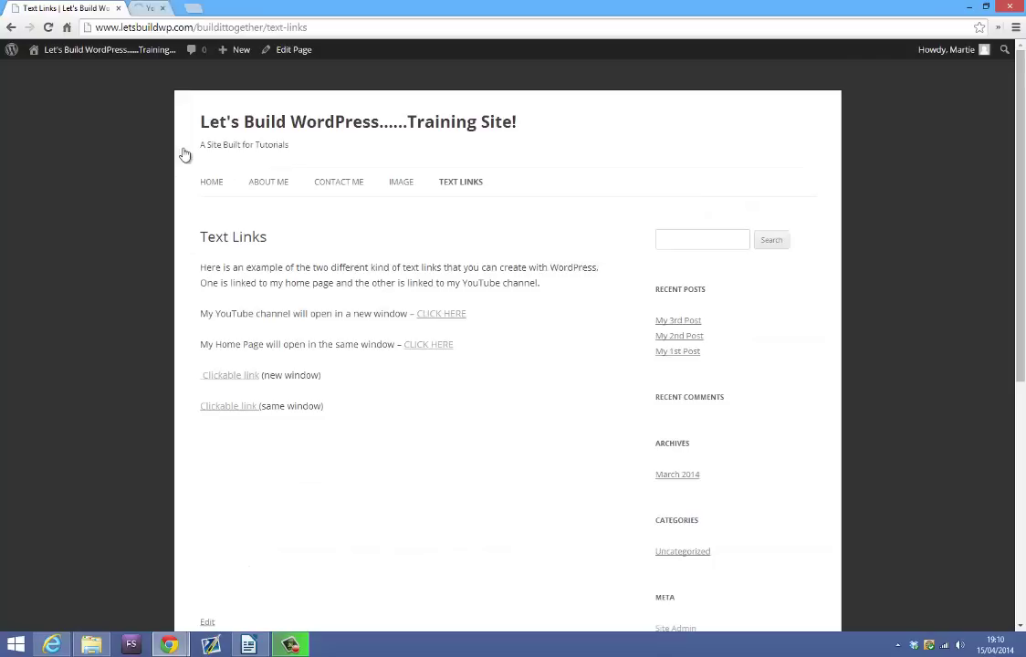
left_click(230, 411)
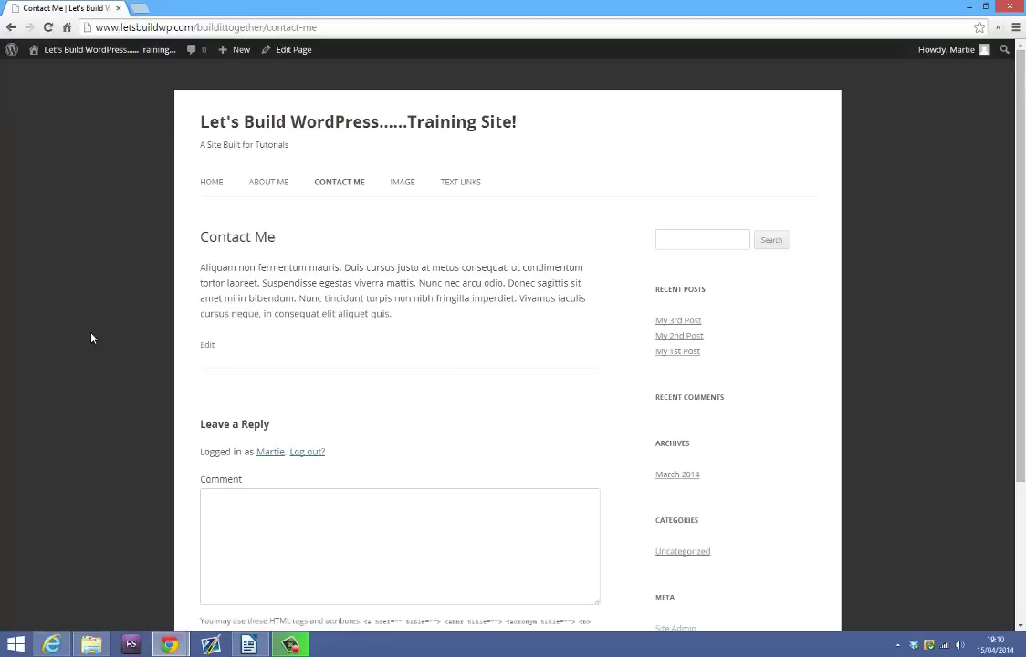